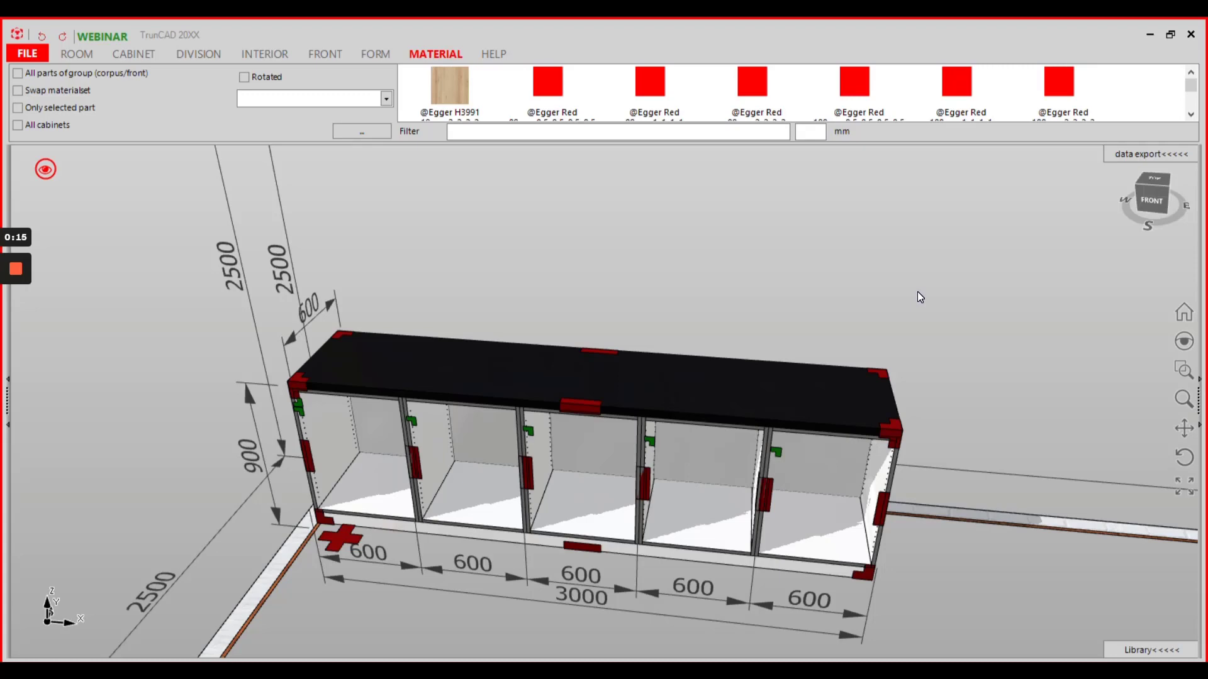
left_click_drag(901, 323, 897, 326)
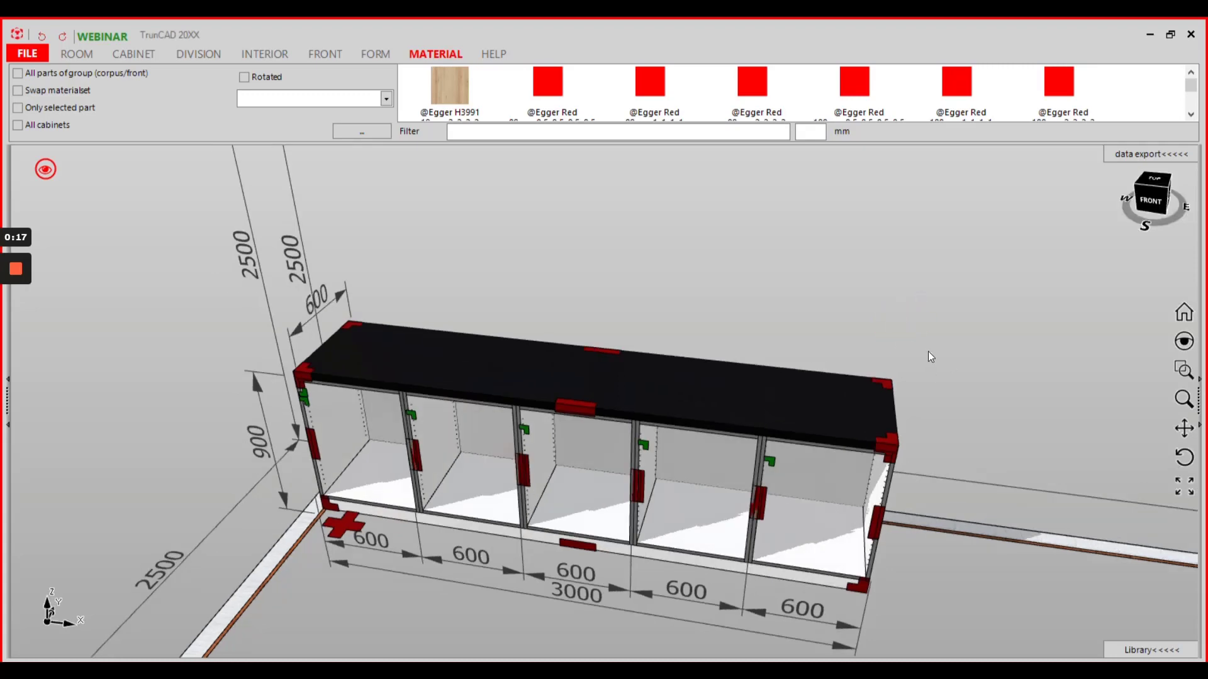
left_click_drag(708, 296, 829, 326)
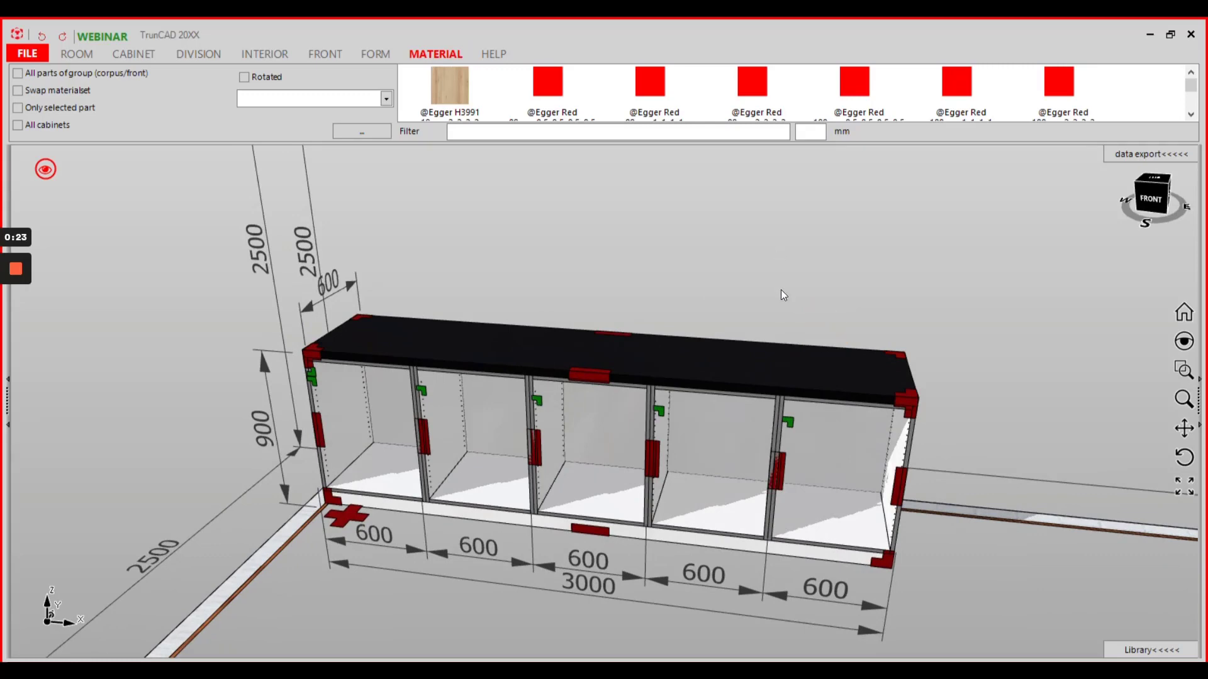
left_click_drag(780, 292, 756, 277)
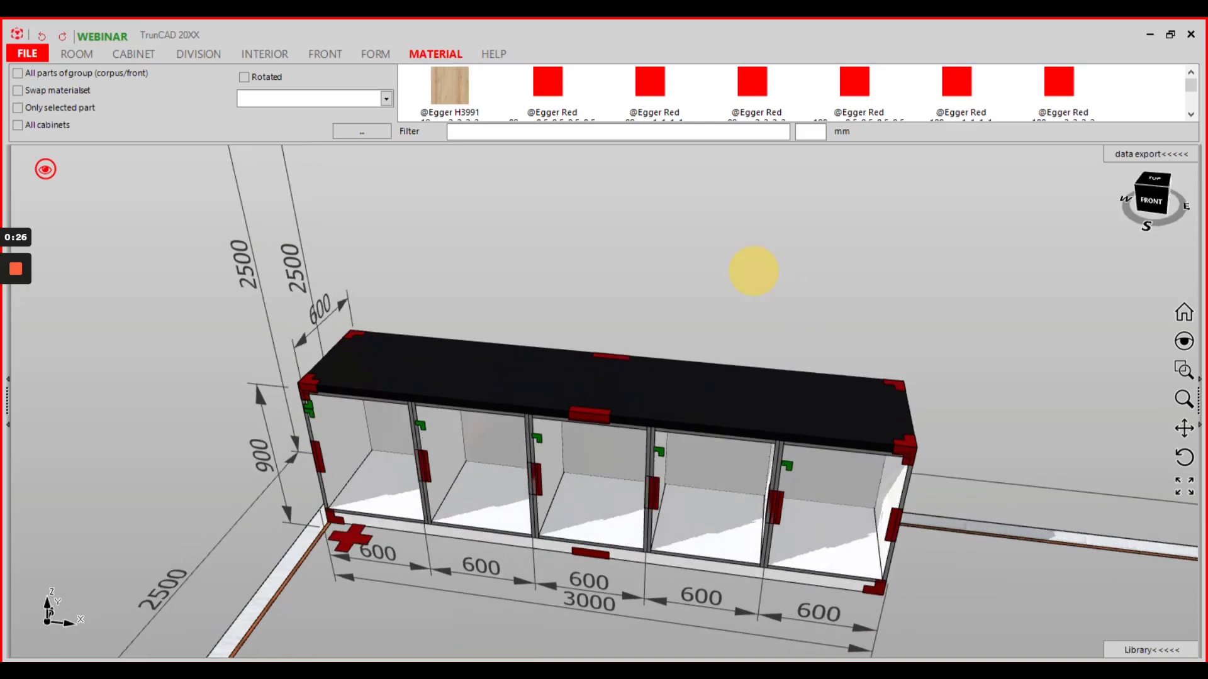
Step: Open the black worktop panel in the part editor and choose the rectangle shape for its machining
double_click(523, 385)
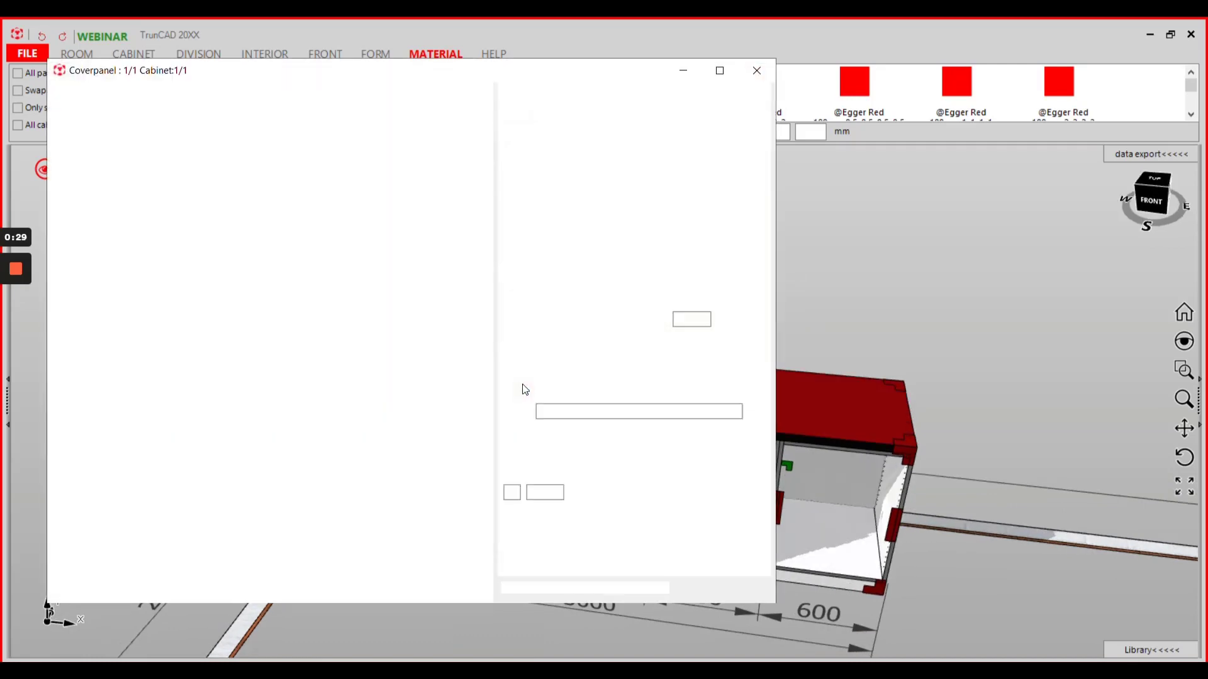
left_click_drag(485, 72, 633, 92)
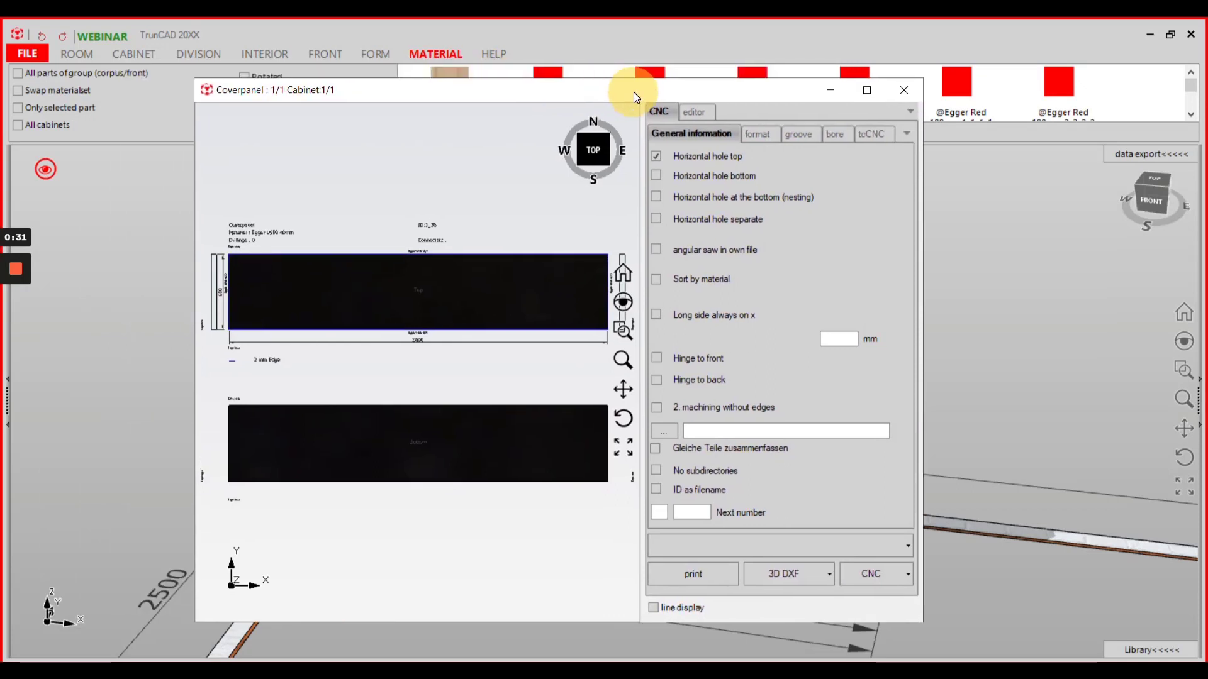
left_click(701, 112)
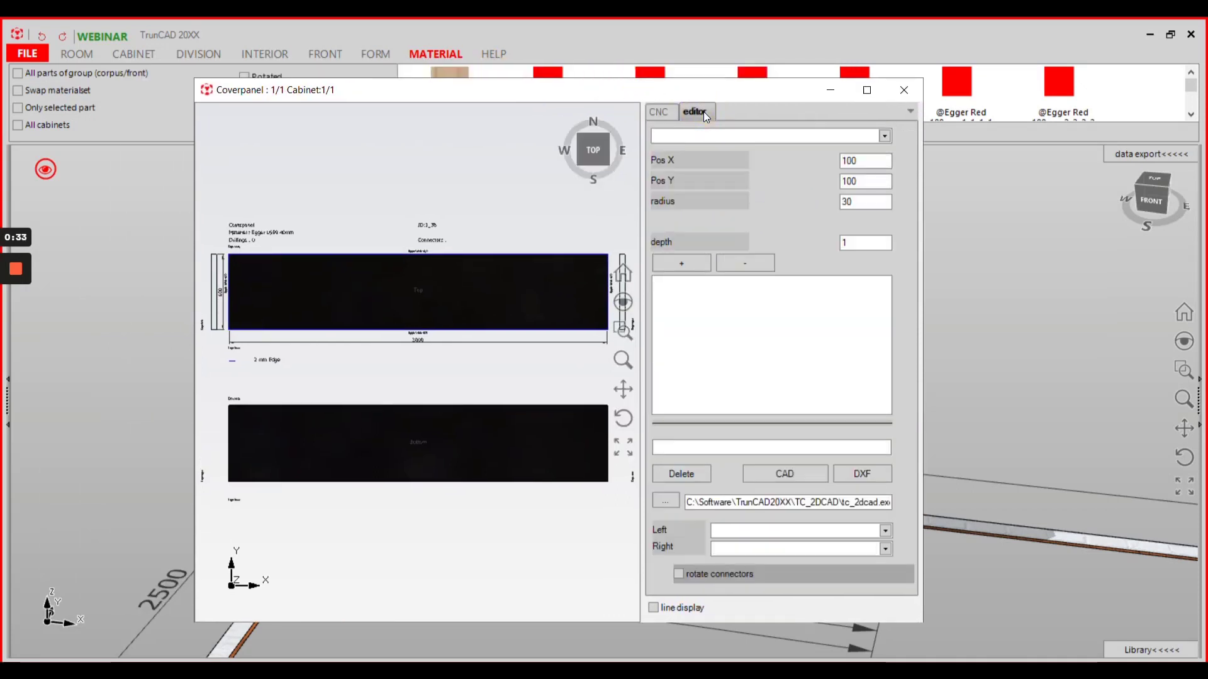
left_click(885, 137)
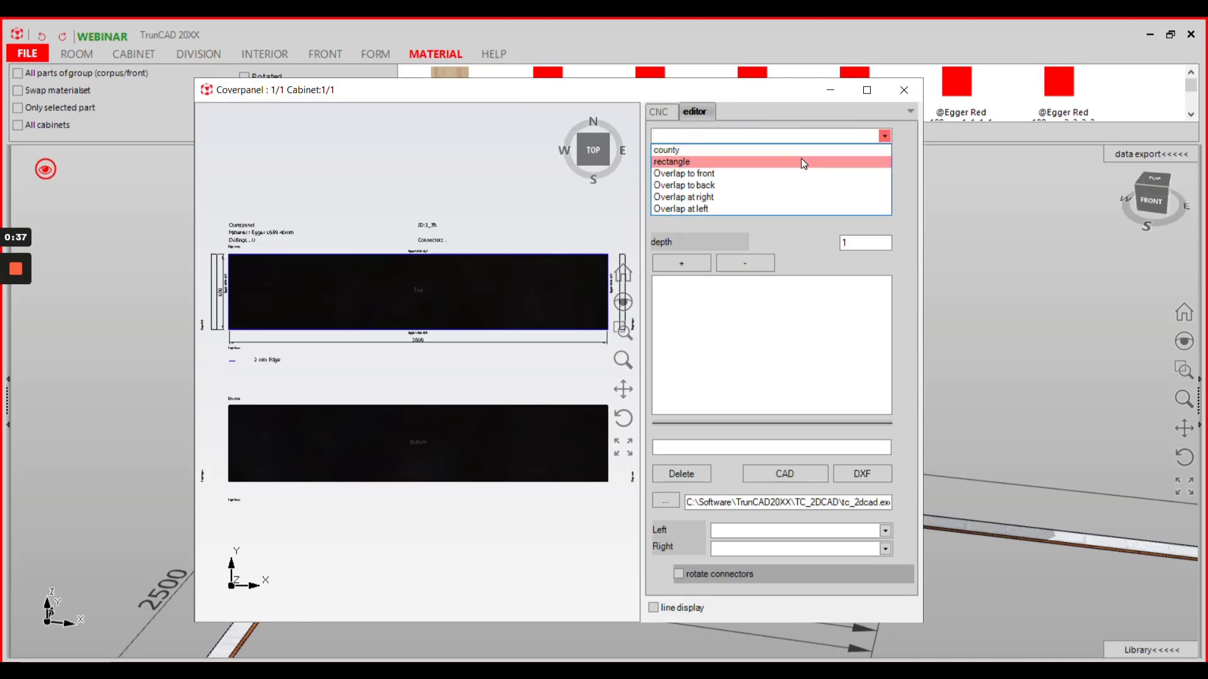
left_click(802, 161)
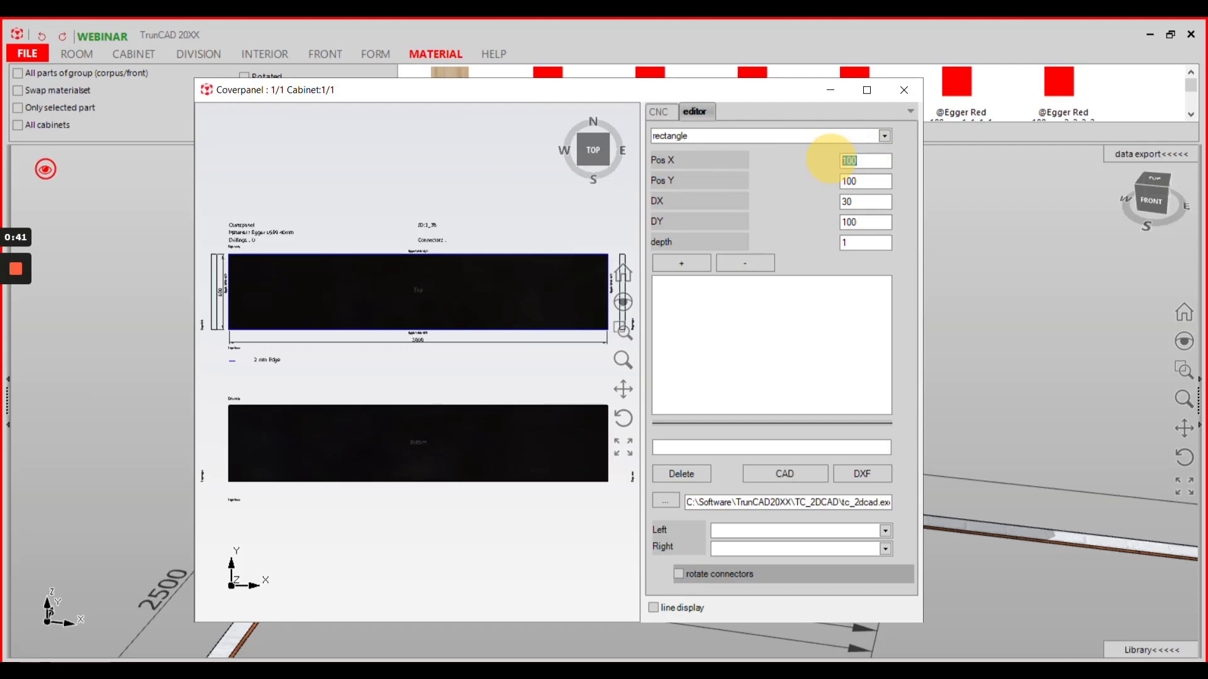
Step: Add a rectangular cutout to the worktop at Pos X 619, Pos Y 80 with DX 562 and DY 440, and close the part editor
double_click(851, 161)
type("61930")
double_click(849, 181)
type("80")
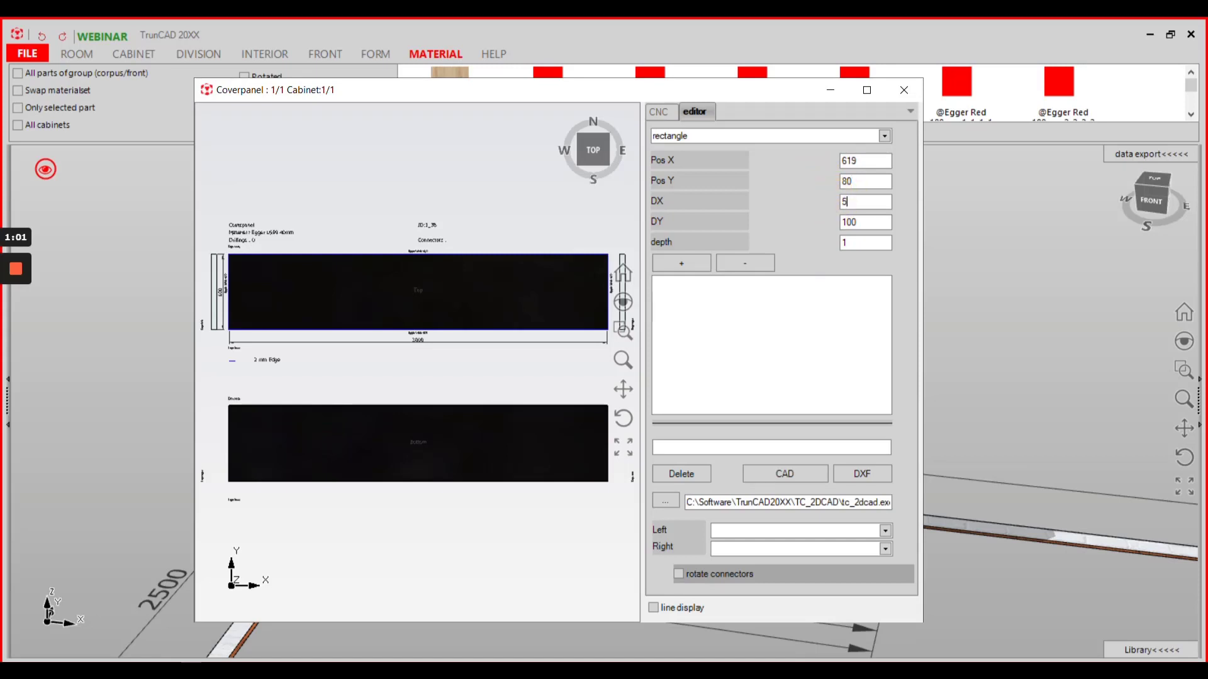
type("562")
key("Tab")
type("440")
key("Tab")
left_click(688, 261)
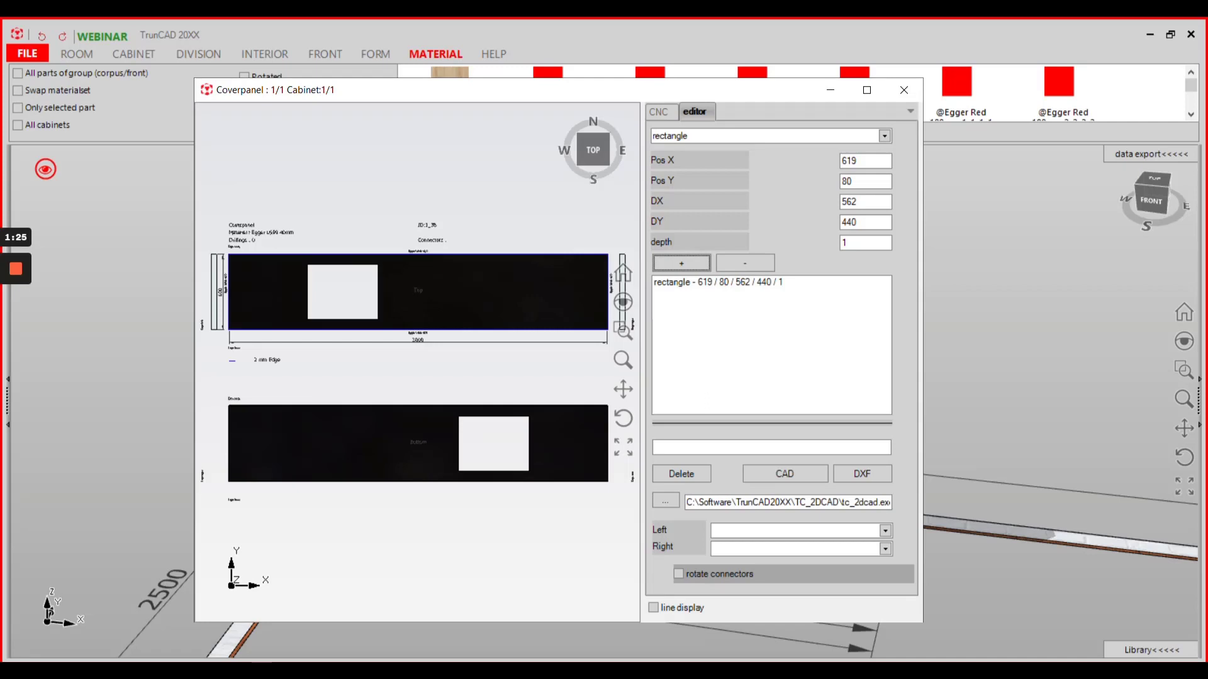
left_click(904, 92)
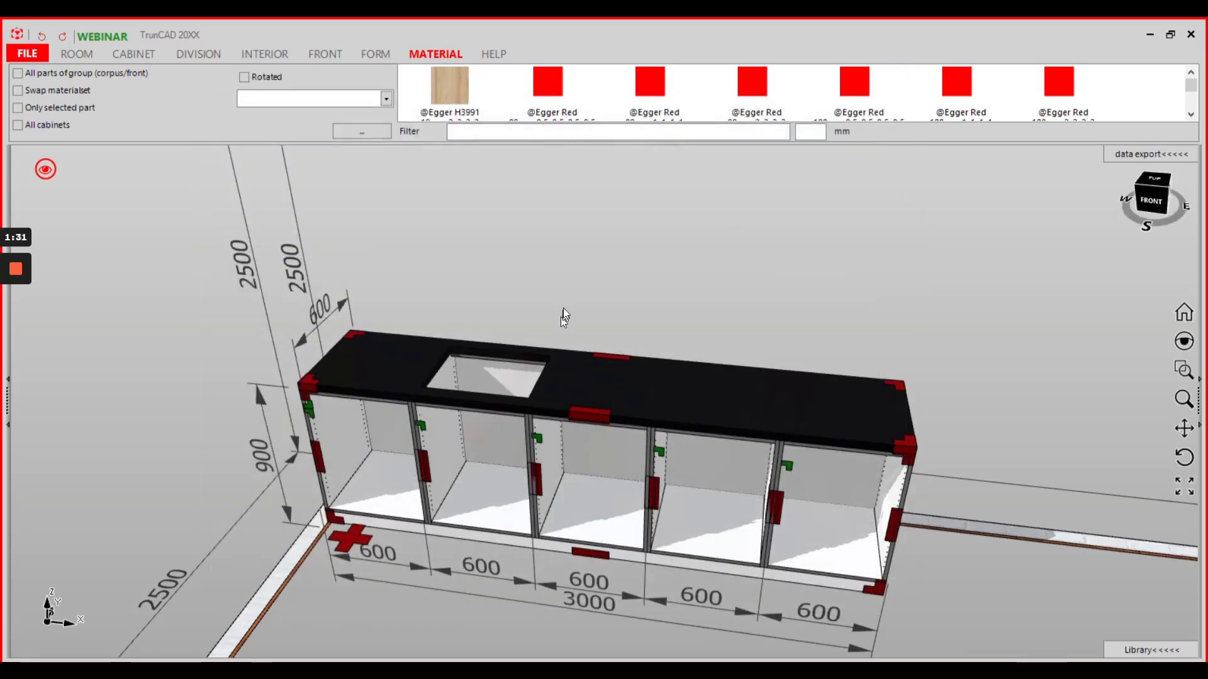
scroll(574, 292, "up", 3)
middle_click_drag(571, 290, 570, 249)
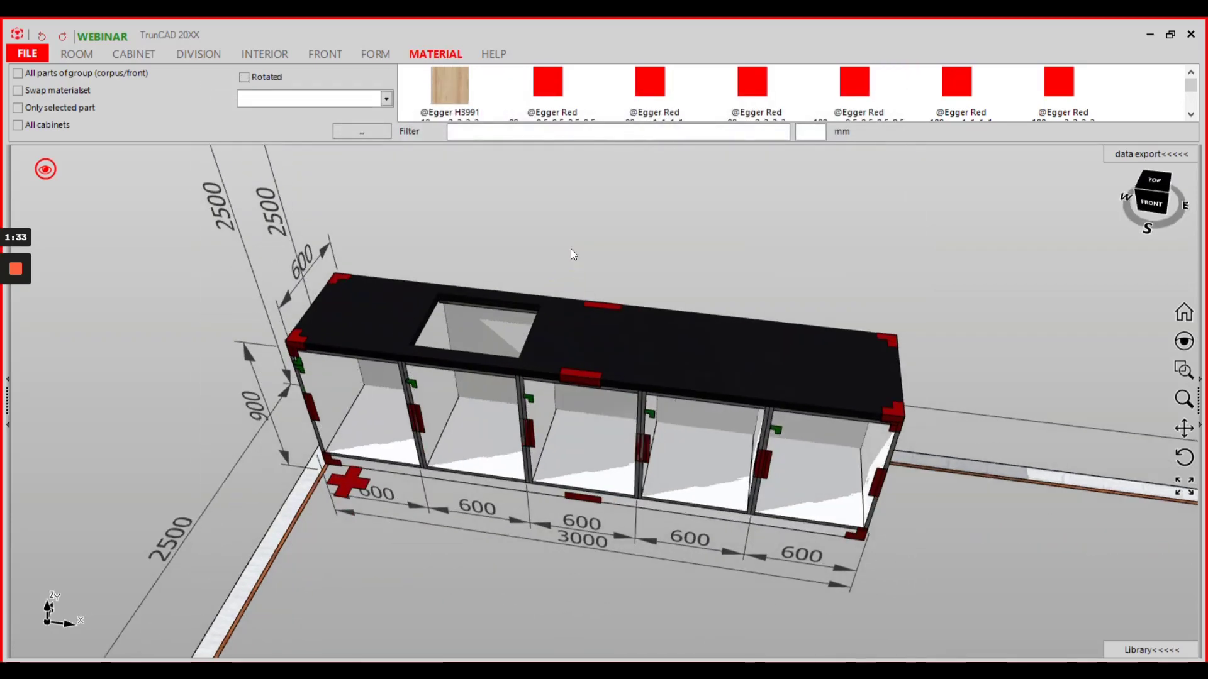
left_click(528, 509)
middle_click_drag(529, 509, 587, 290)
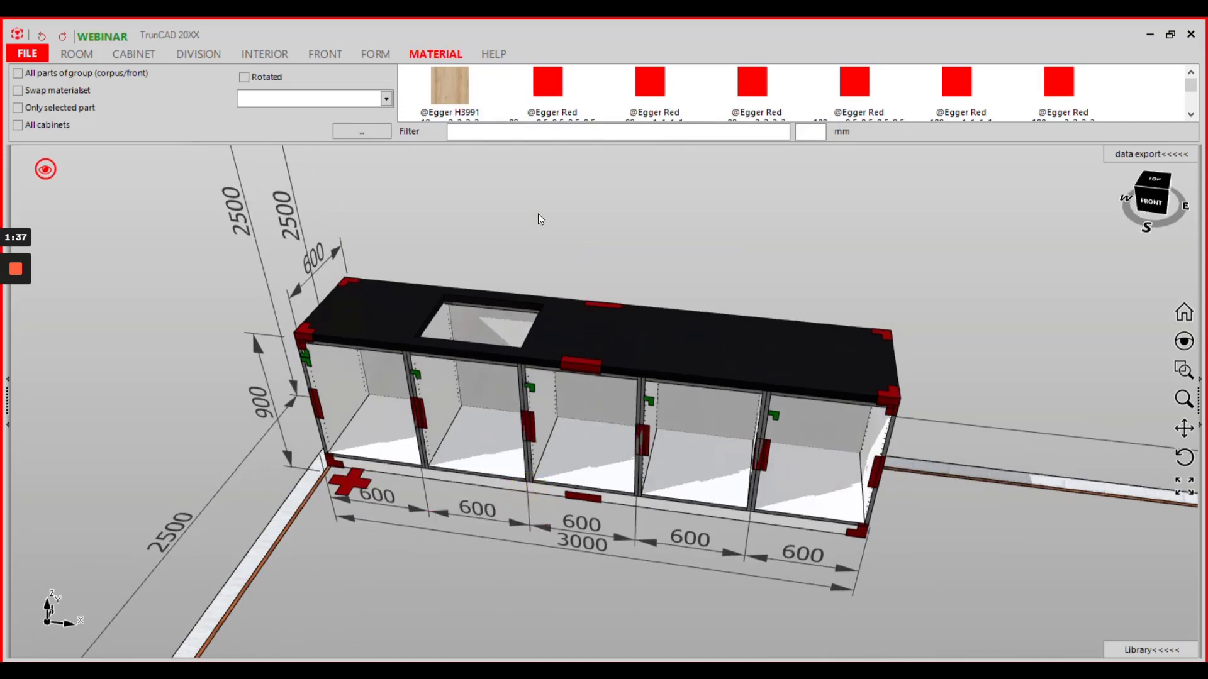
Step: Start a 3D export of the cabinet row to pcon-planner with drillings excluded
left_click(26, 54)
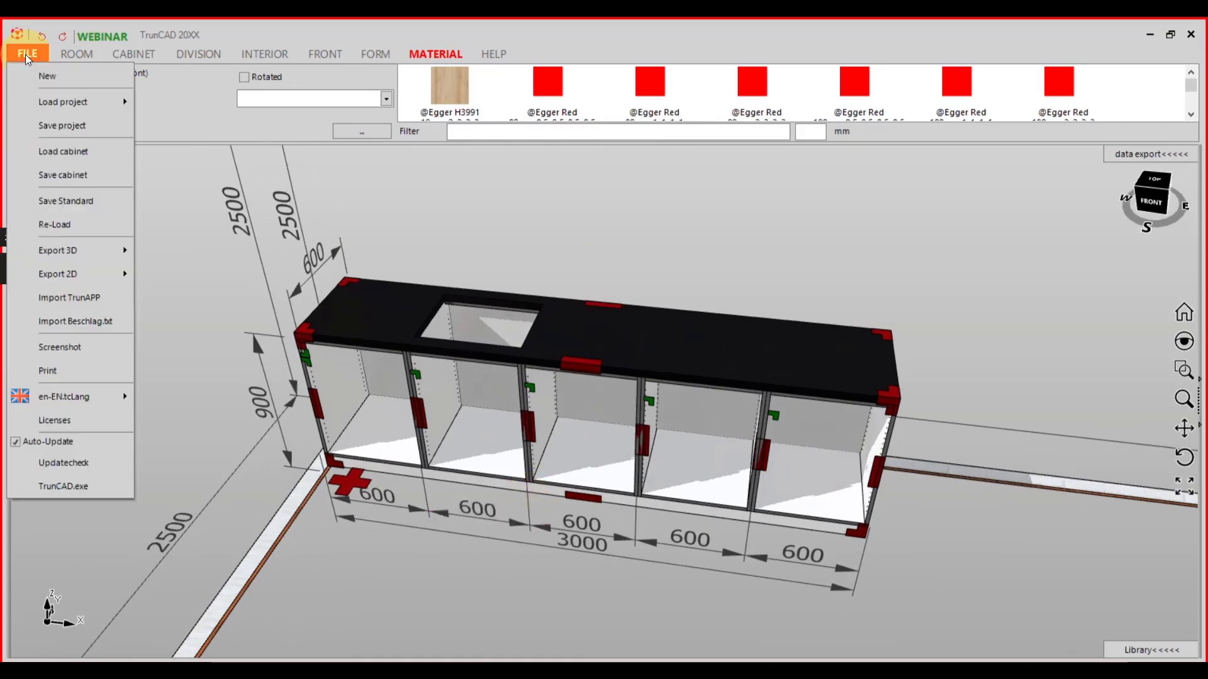
mouse_move(59, 250)
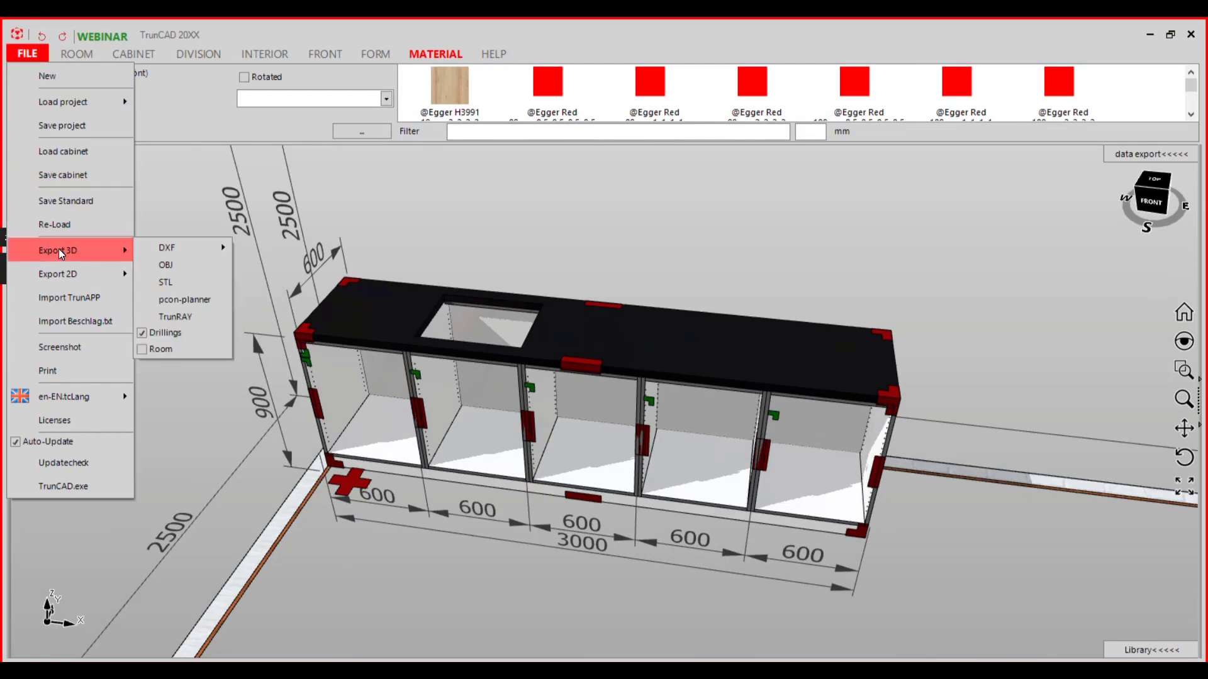
left_click(141, 334)
left_click(177, 299)
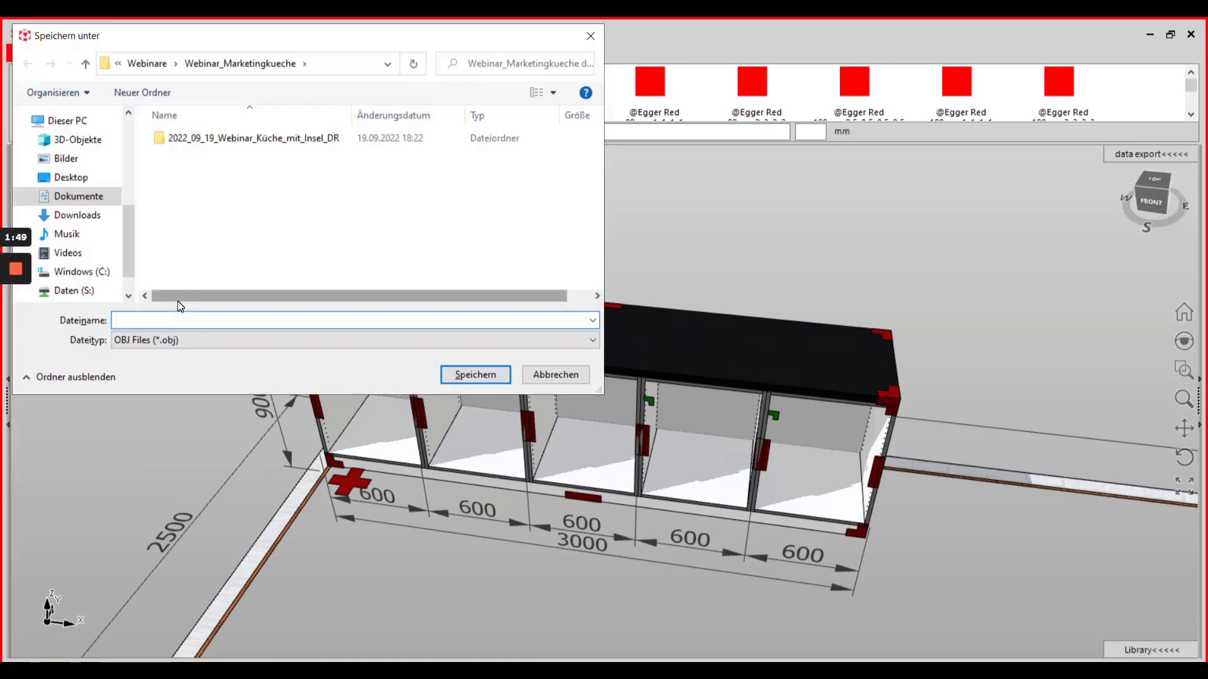
Step: Save the exported OBJ file as kitchen in the Dokumente folder
left_click(76, 197)
left_click(225, 319)
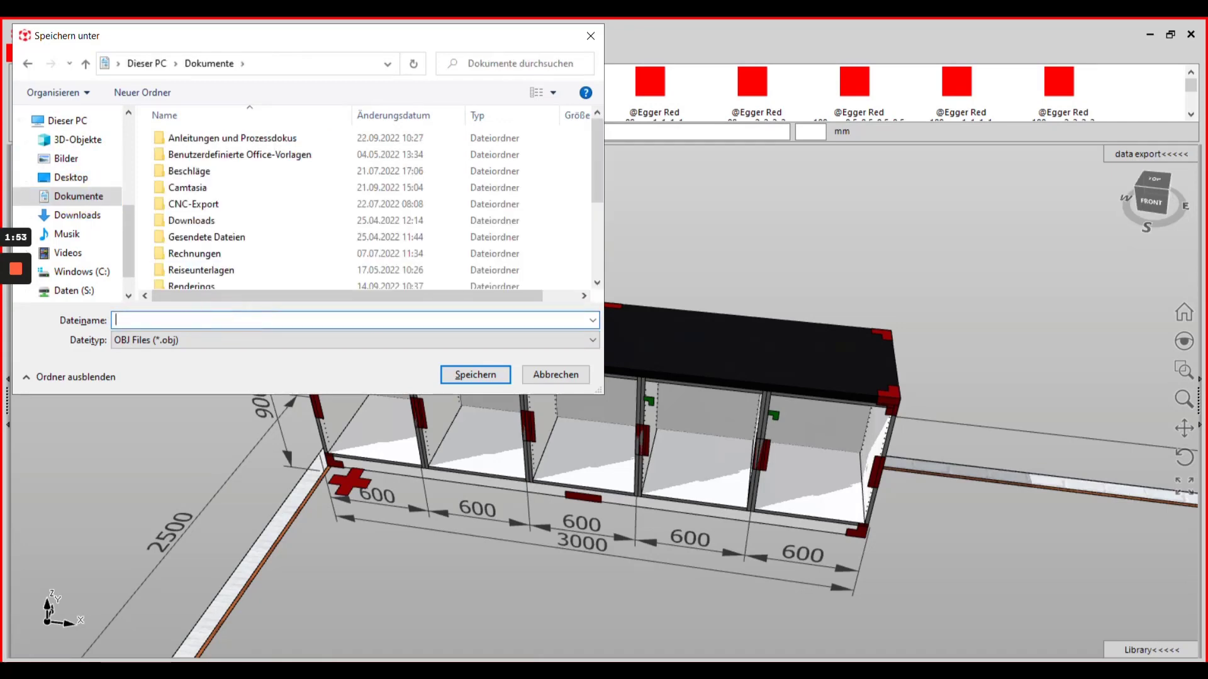
type("kirc")
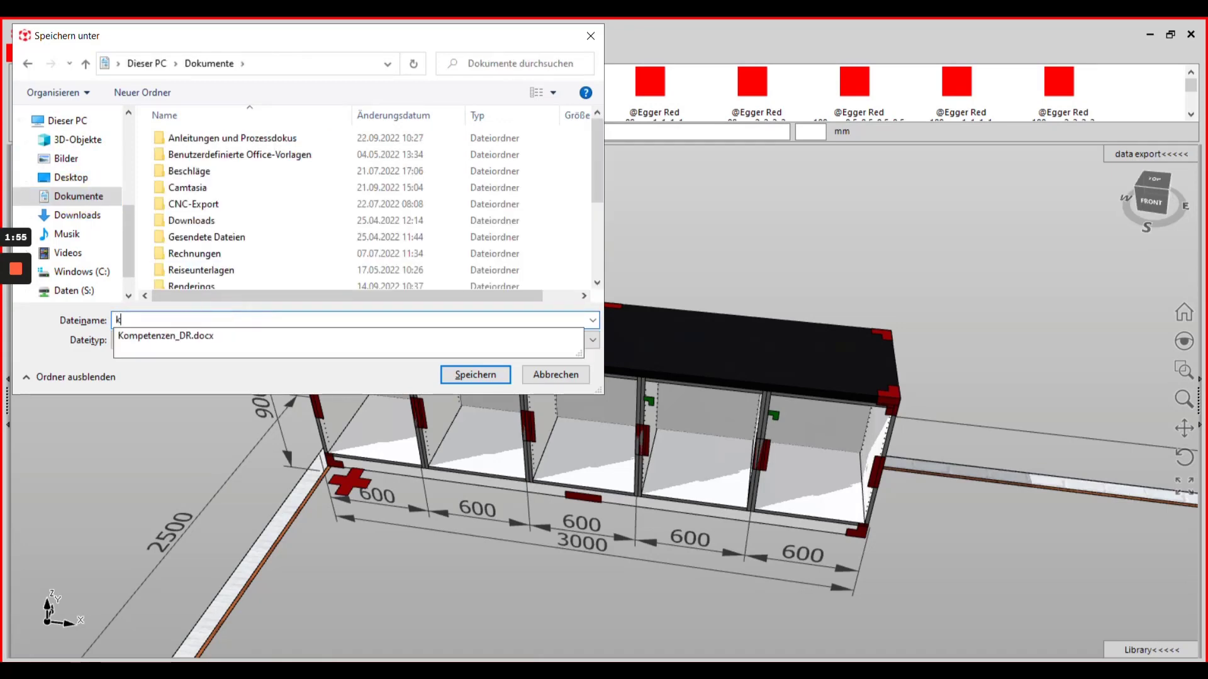
key("BackSpace")
key("BackSpace")
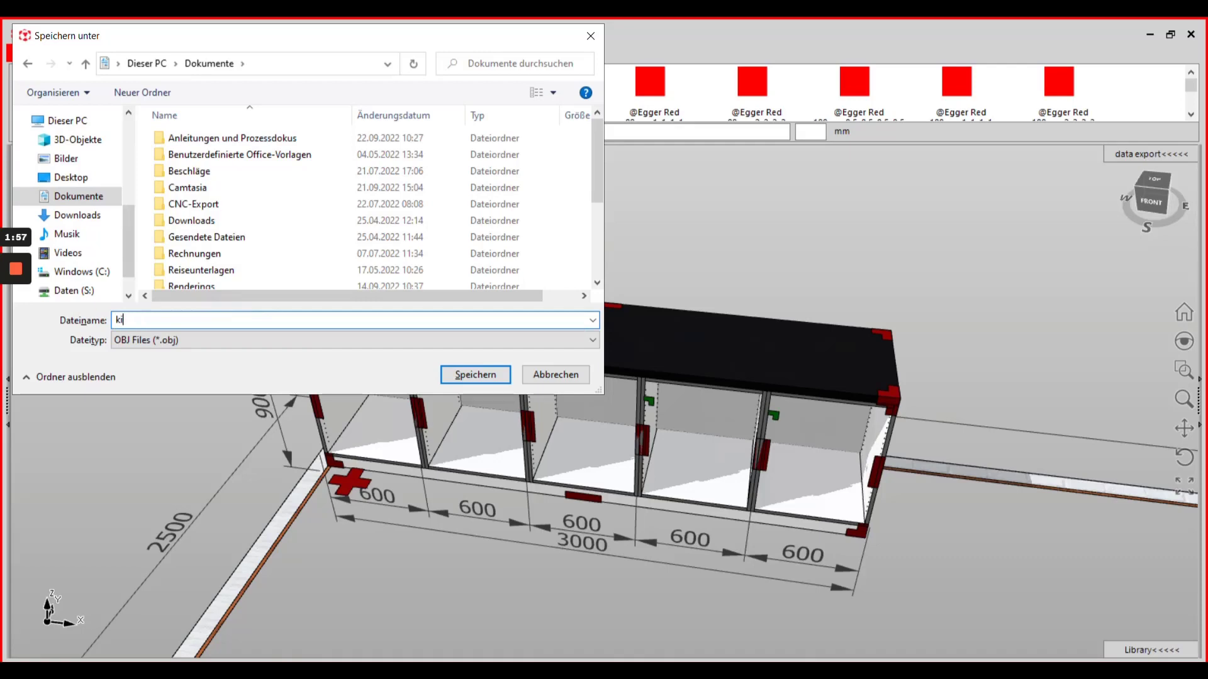
type("tchen")
left_click(467, 373)
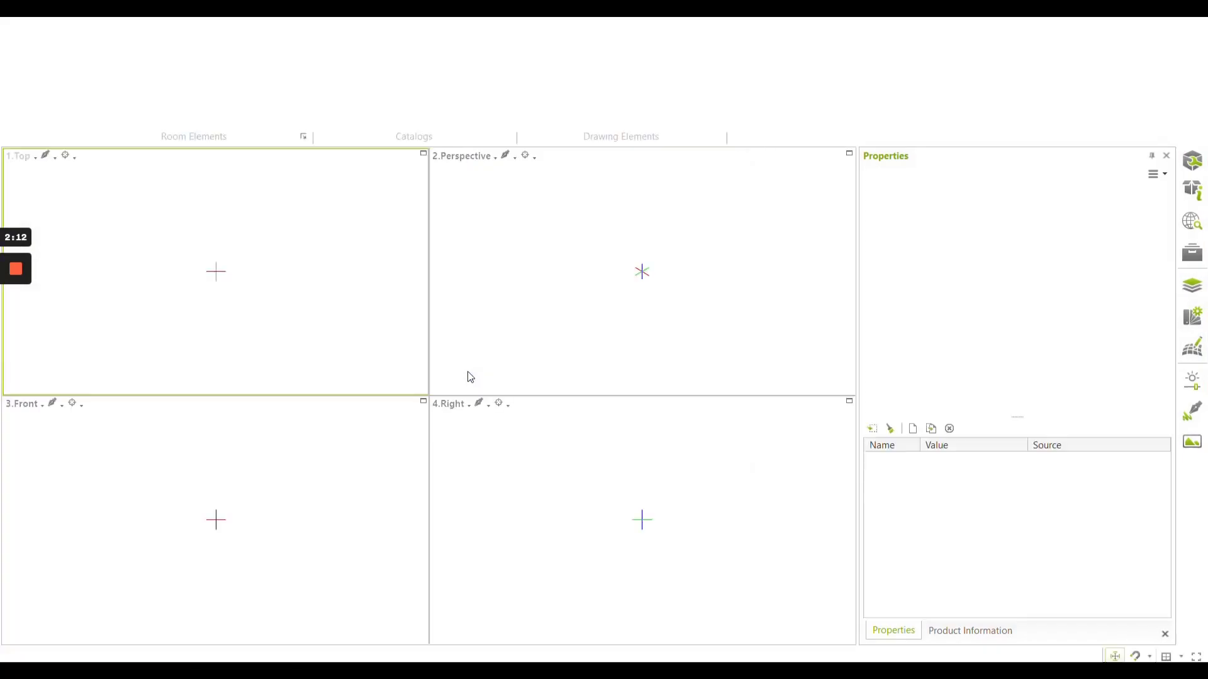
Step: Search the 3D Warehouse for sink models for the worktop cutout
right_click_drag(518, 316, 540, 235)
scroll(539, 234, "up", 3)
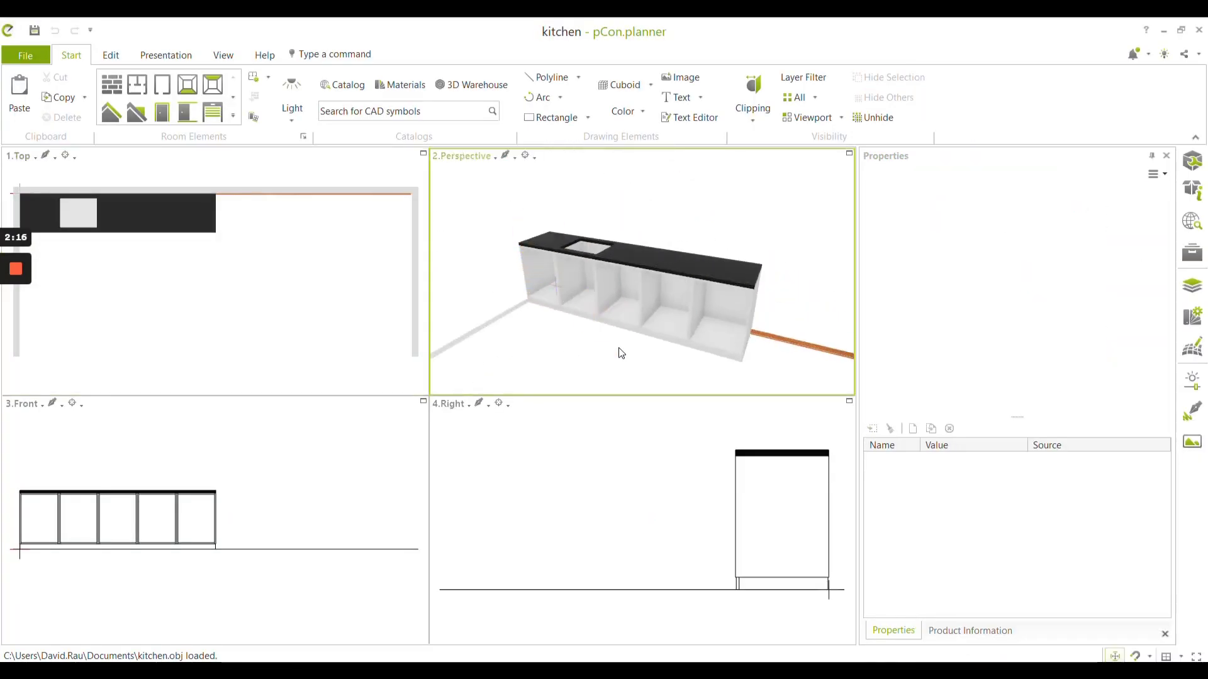
scroll(621, 350, "up", 1)
mouse_move(647, 208)
right_mouse_down()
mouse_move(639, 224)
mouse_move(644, 183)
mouse_move(646, 223)
right_mouse_up()
scroll(578, 225, "up", 5)
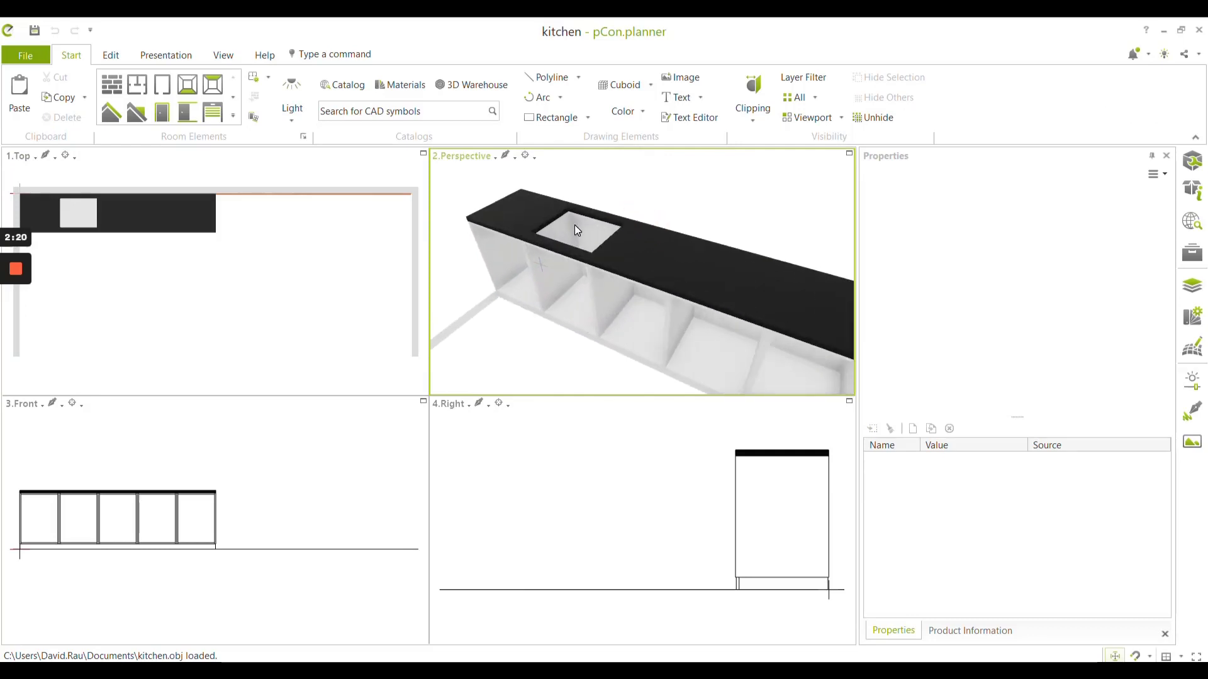
left_click(477, 87)
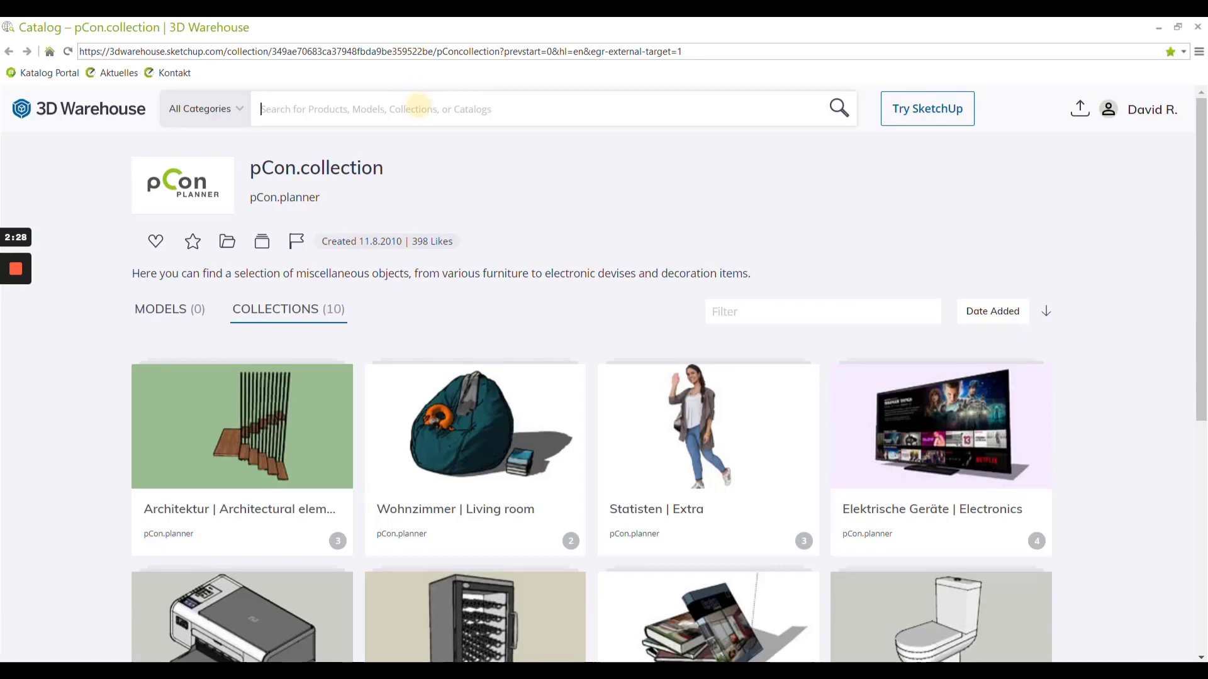
type("sink")
key("Return")
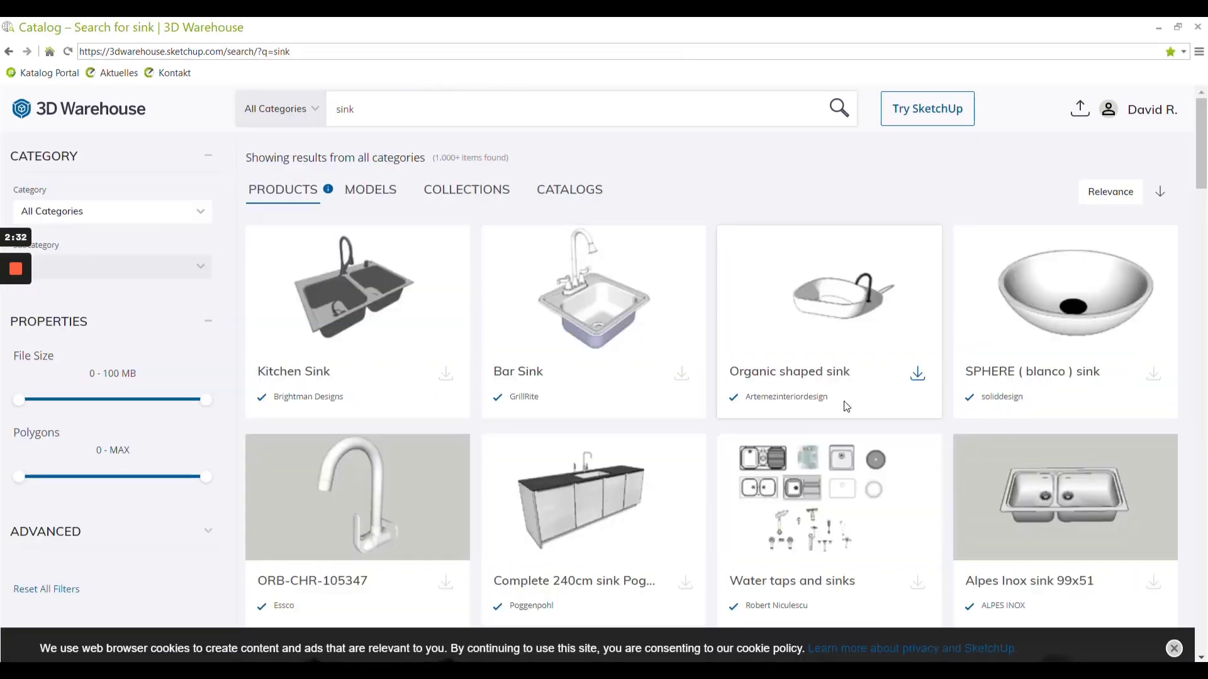
Step: Find the Alpes Inox sink 87x51 cm among the search results and load it into the kitchen drawing
scroll(847, 407, "down", 10)
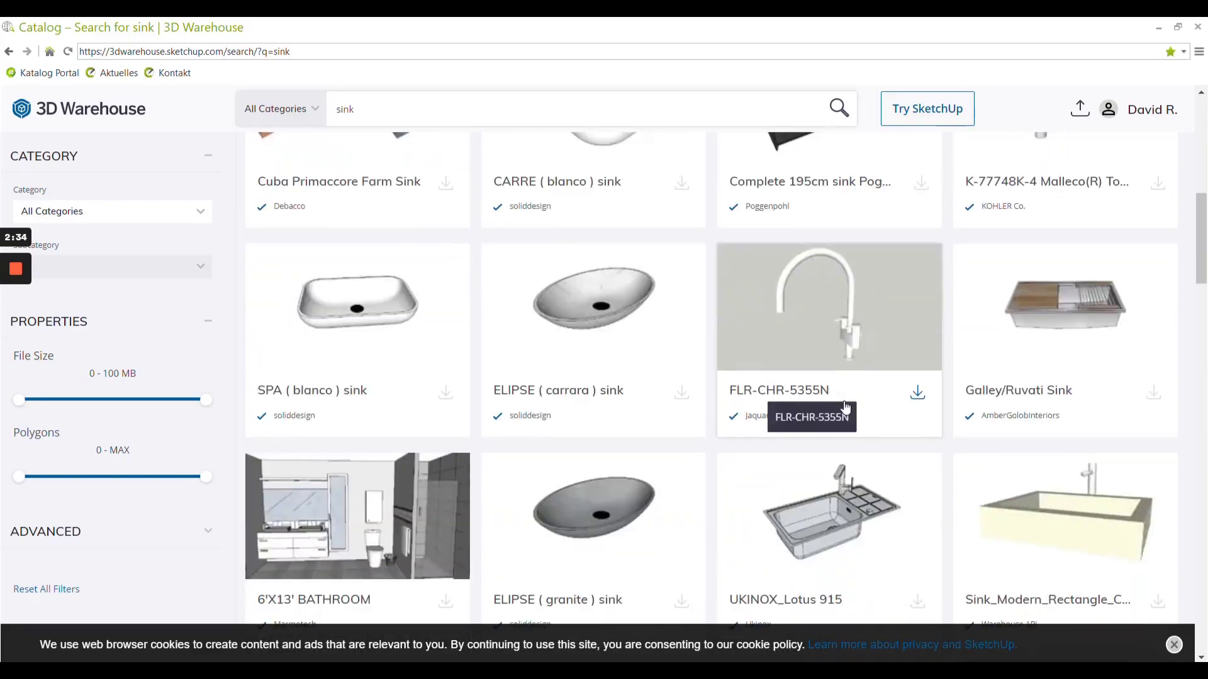
scroll(845, 408, "down", 15)
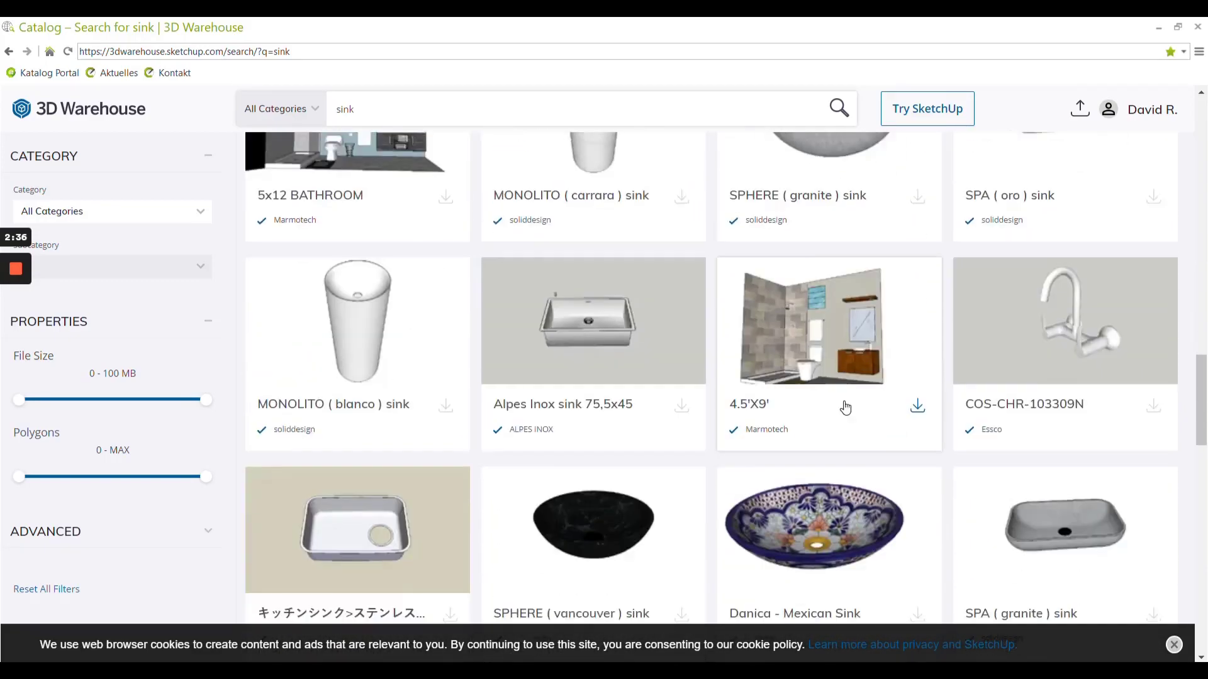
scroll(845, 408, "down", 12)
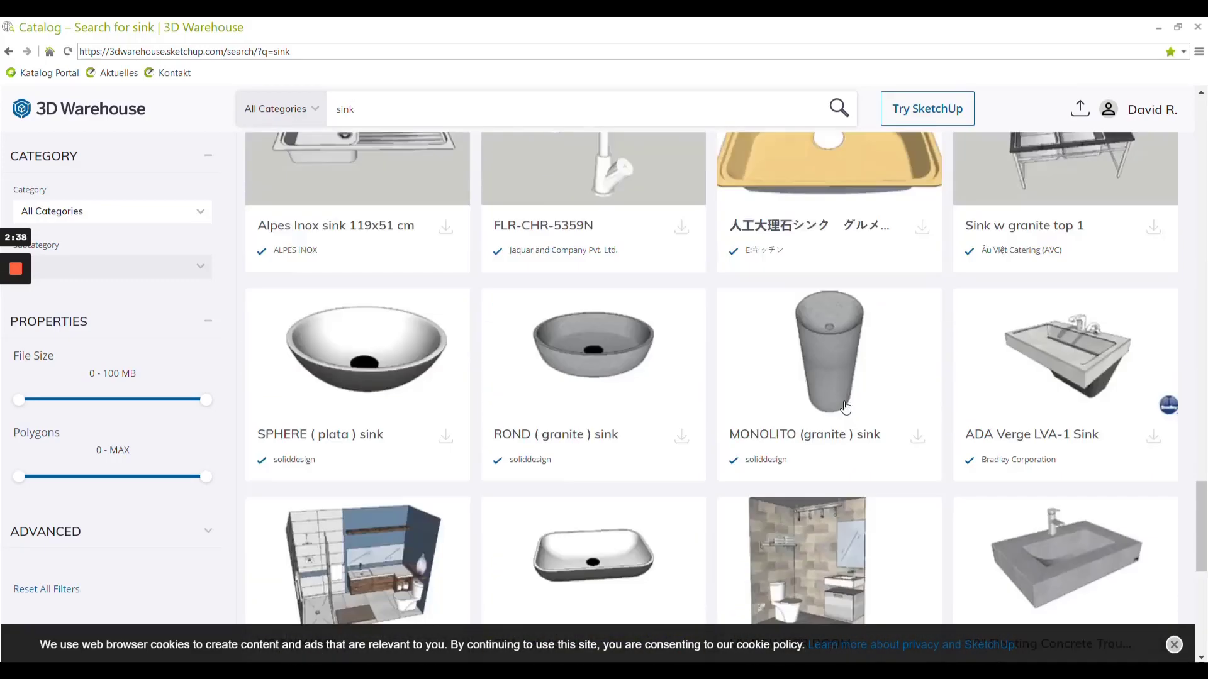
scroll(845, 408, "down", 8)
scroll(846, 406, "up", 1)
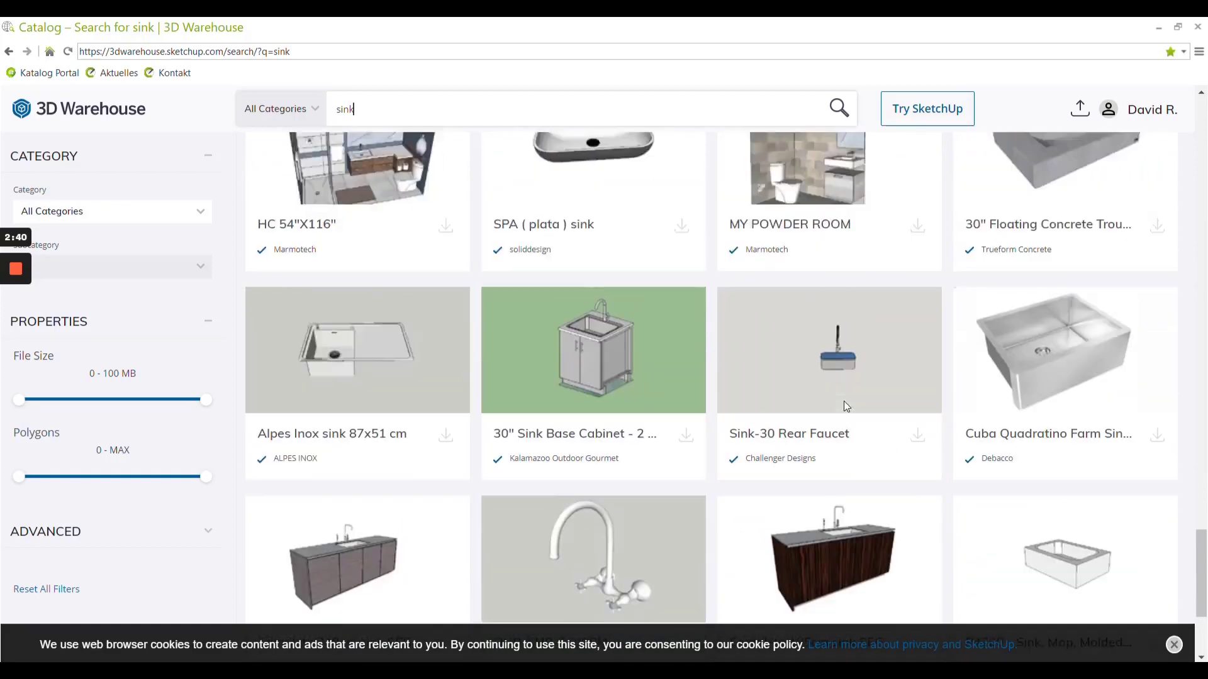
scroll(845, 402, "up", 2)
scroll(503, 478, "down", 1)
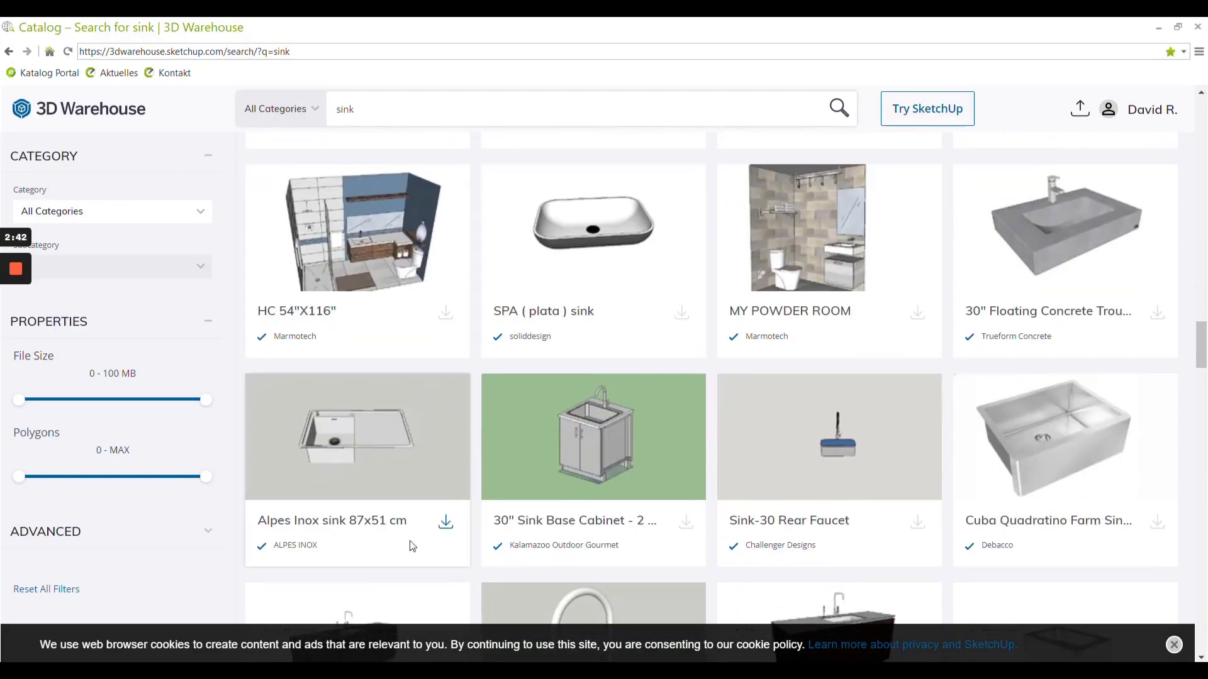
left_click(445, 528)
left_click(416, 389)
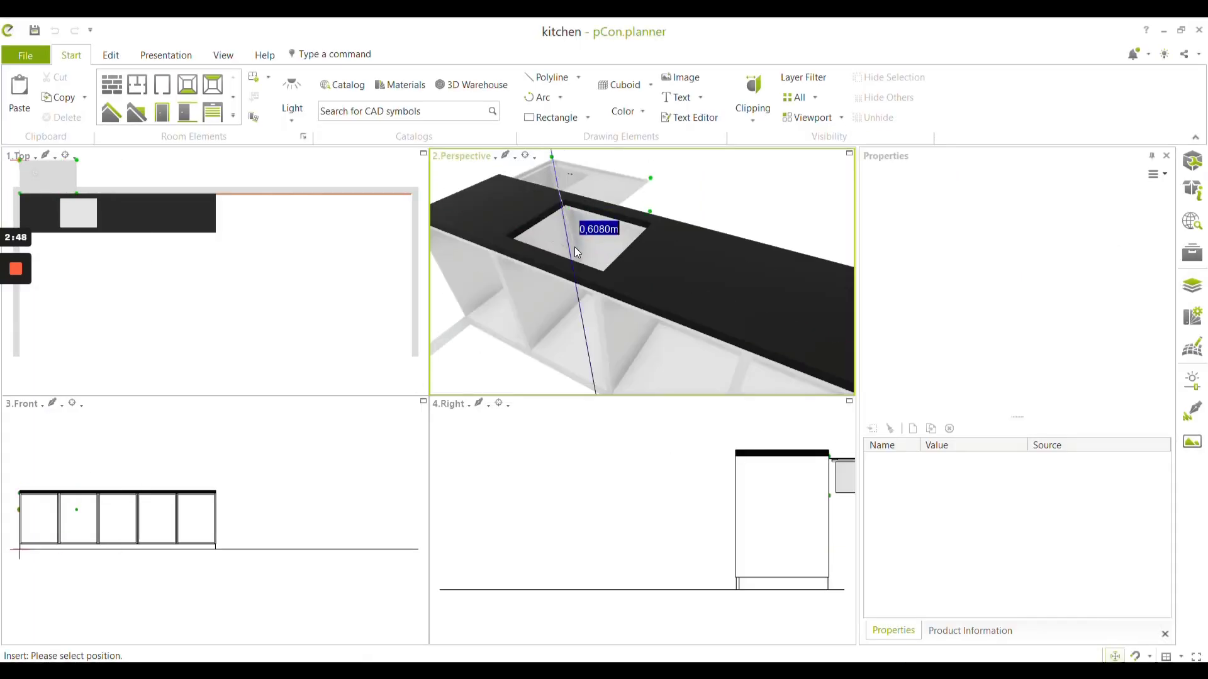
Step: Return to the kitchen drawing in pCon.planner and place the sink in the worktop cutout
scroll(575, 247, "up", 2)
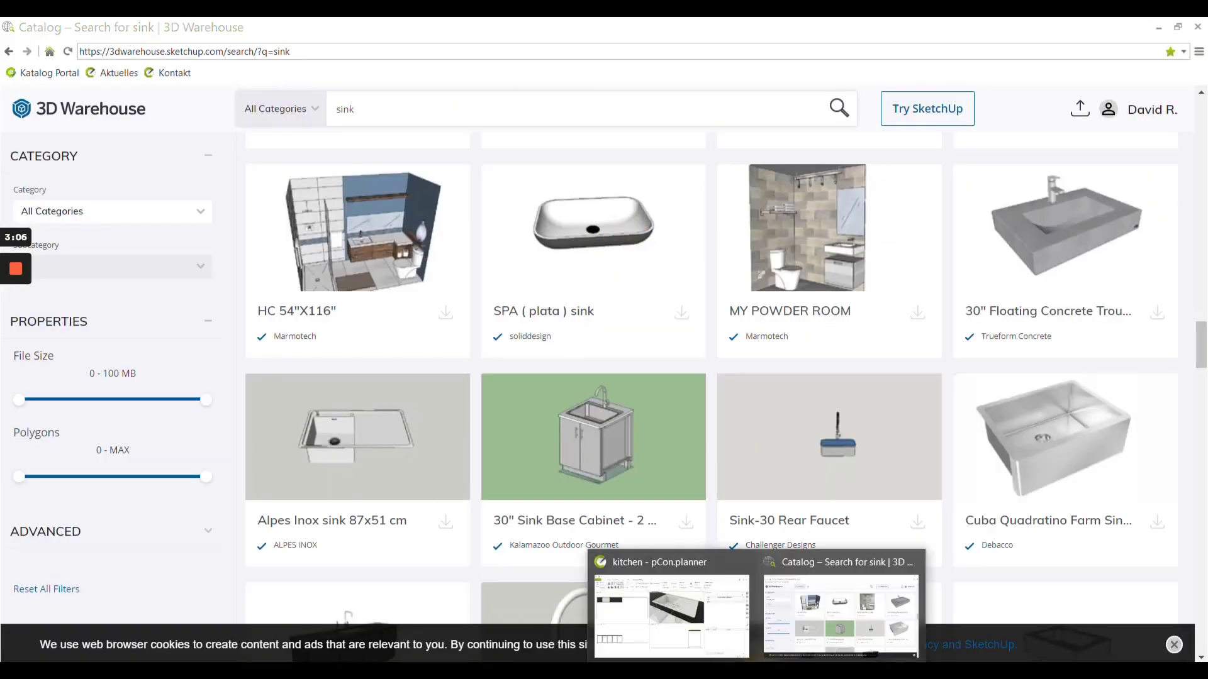
left_click(650, 602)
scroll(584, 290, "down", 3)
right_click_drag(662, 330, 585, 322)
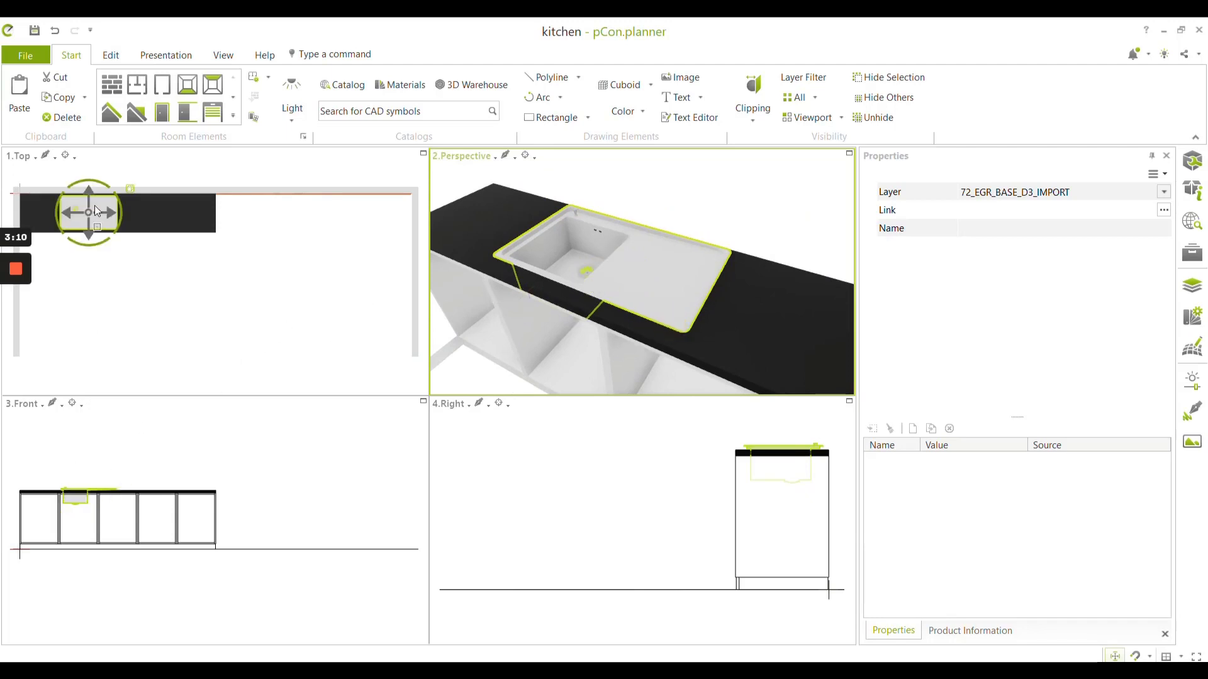
Step: Lower the sink vertically toward the worktop surface in the front view
scroll(108, 309, "up", 5)
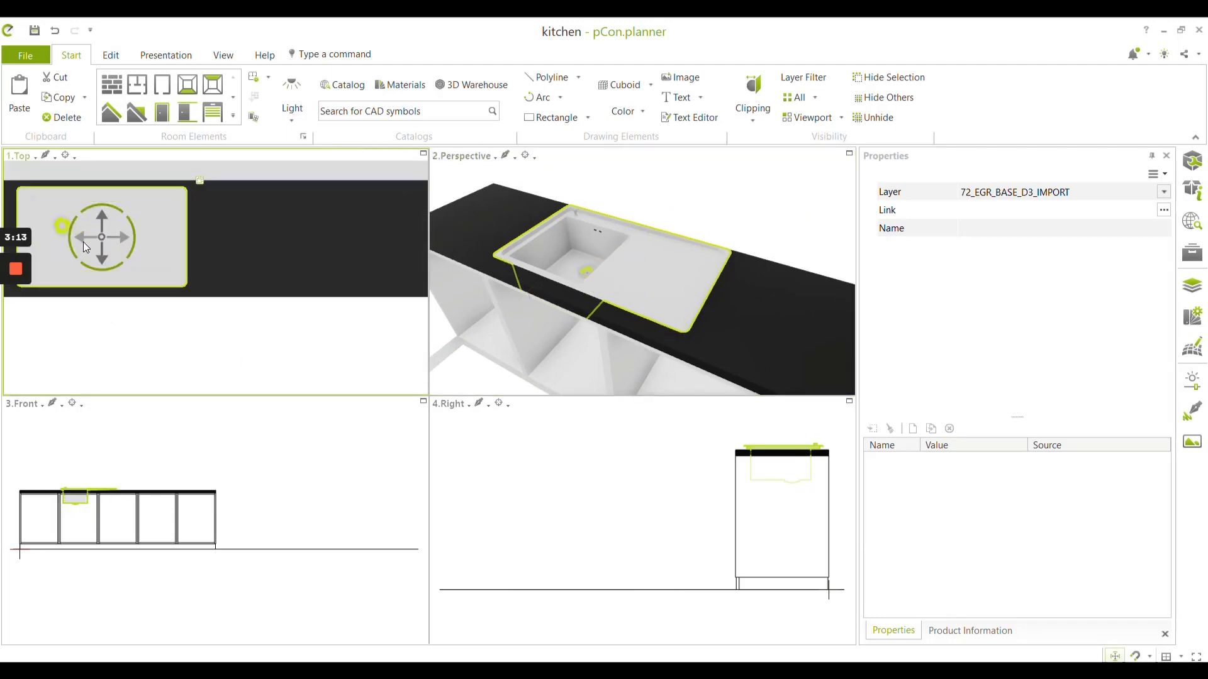
scroll(92, 270, "down", 2)
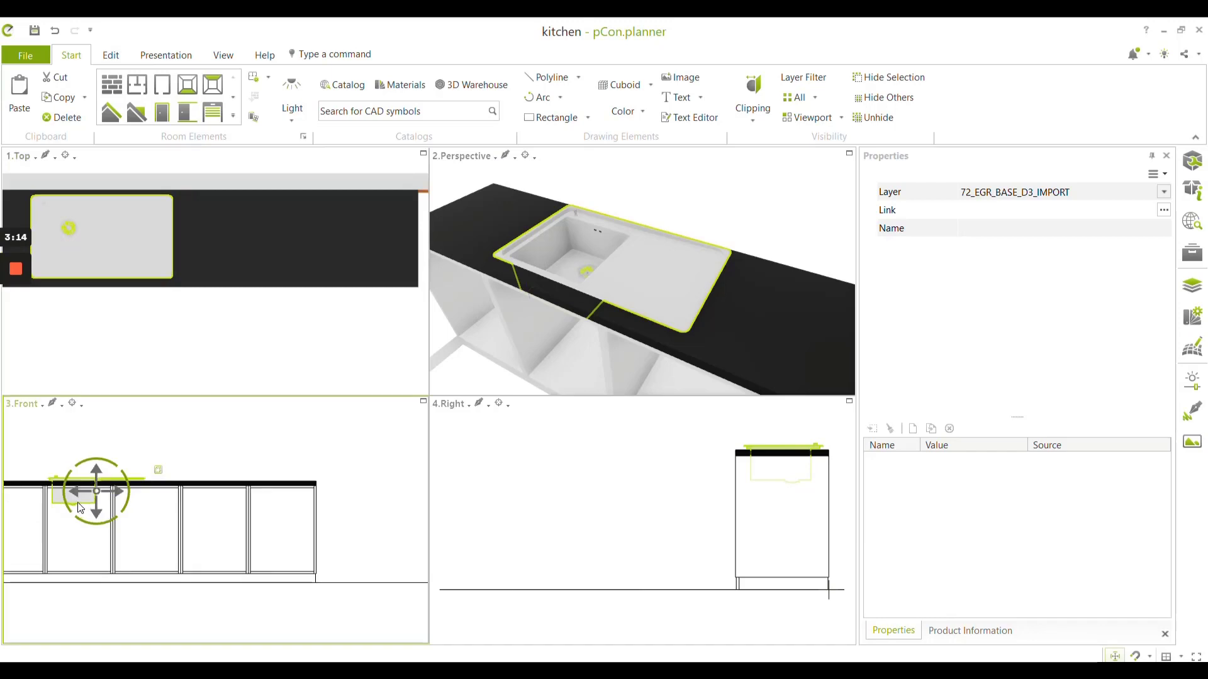
scroll(79, 503, "up", 5)
middle_click_drag(195, 521, 275, 526)
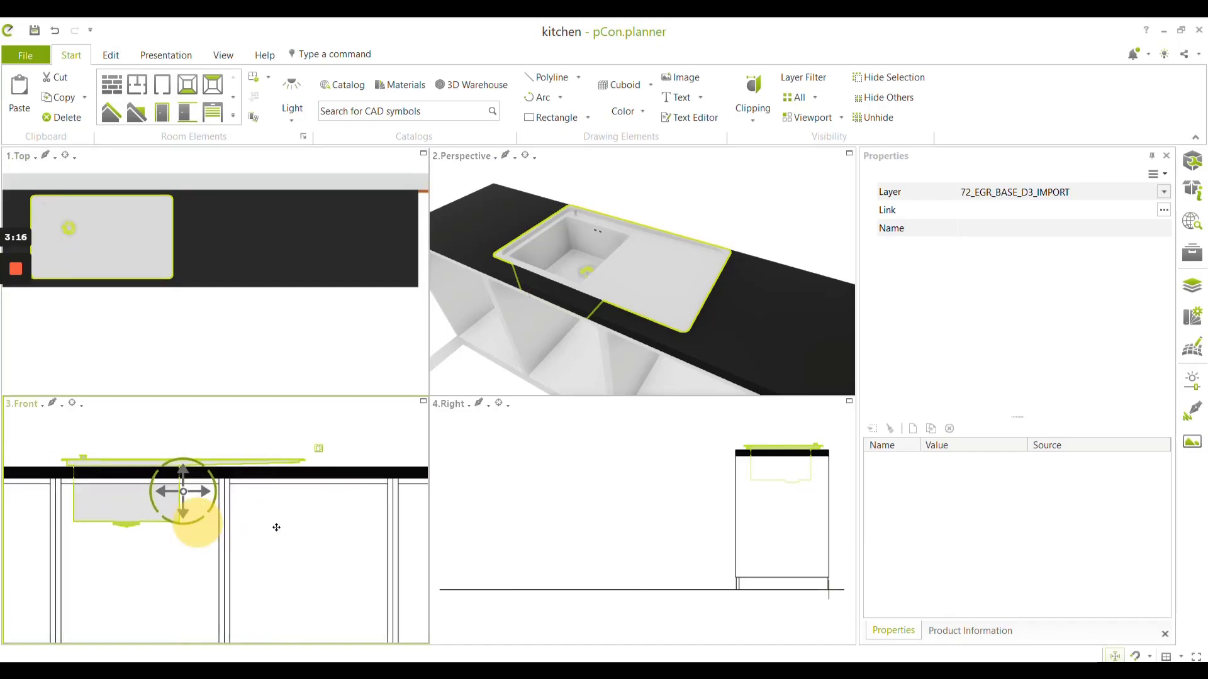
left_click(178, 513)
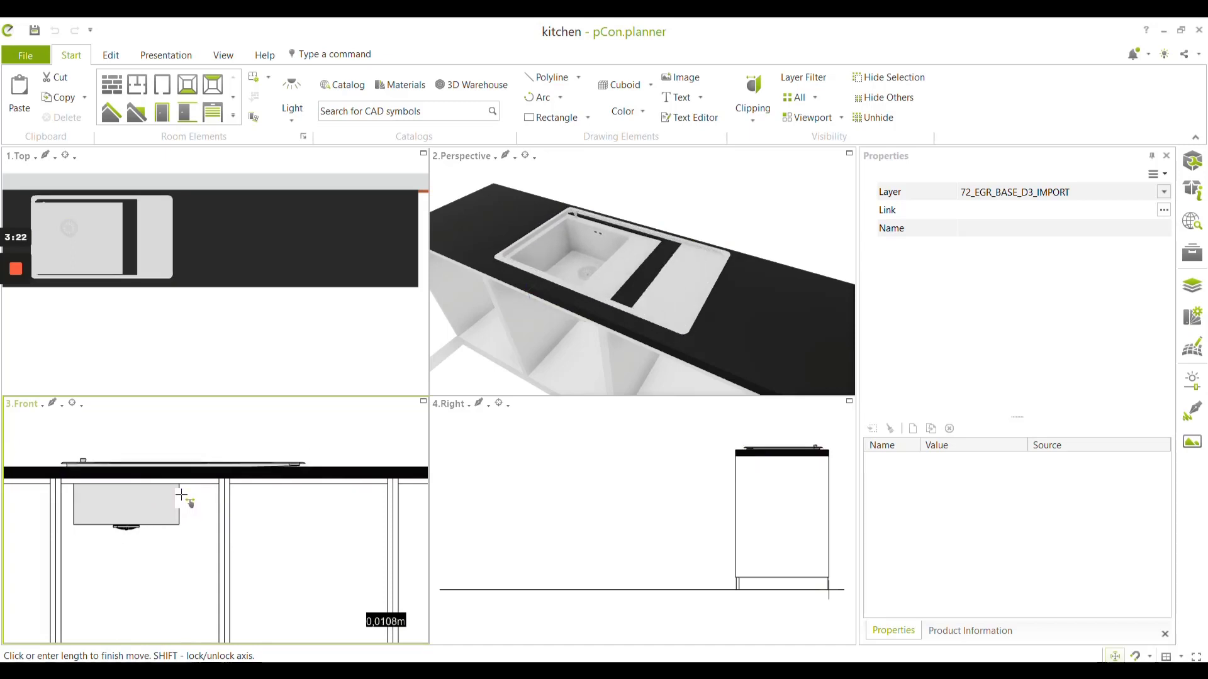
left_click(181, 496)
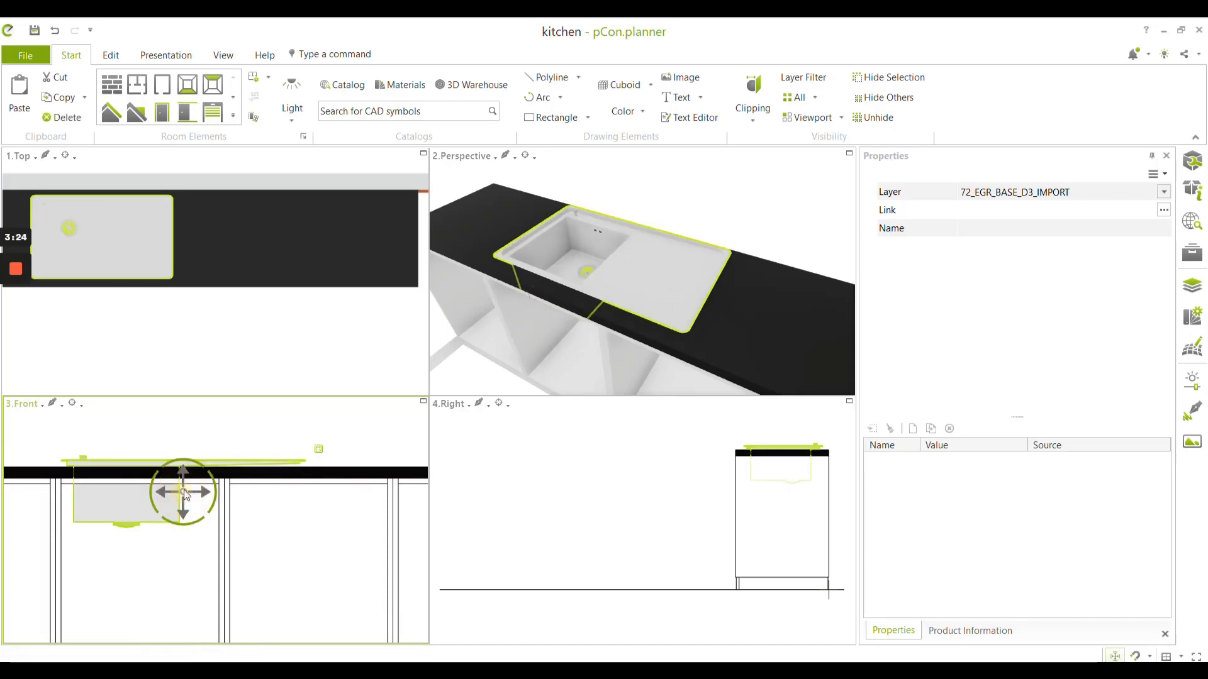